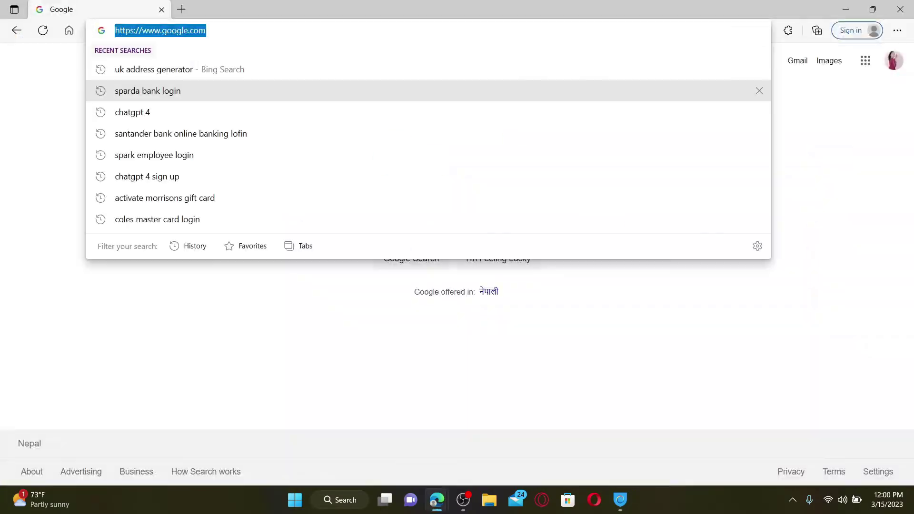
{"action": "type", "text": "www."}
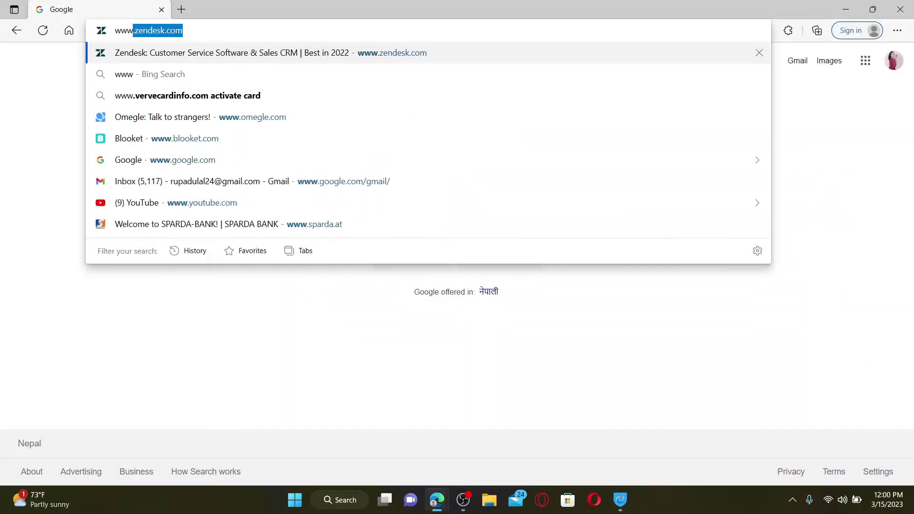
{"action": "type", "text": "bet365.com/#/HO/"}
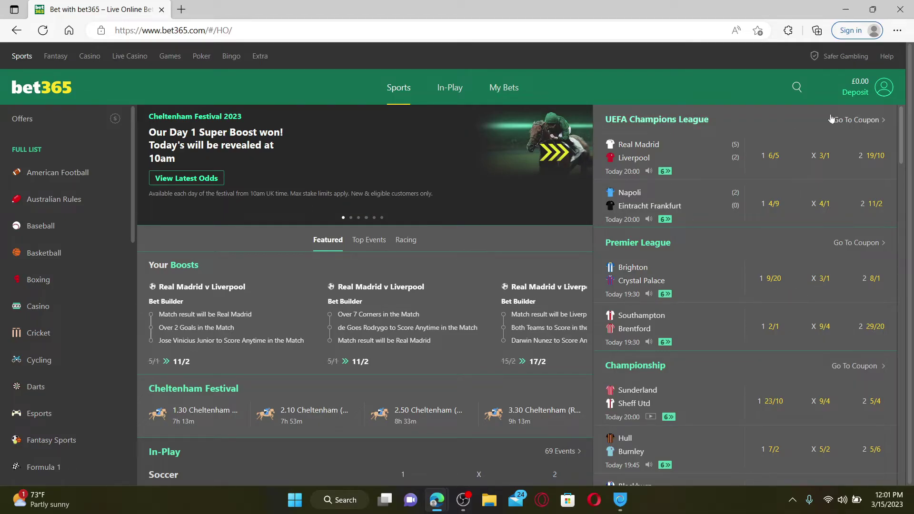
- Open the My Account page from the account icon's dropdown panel
{"action": "left_click", "coordinate": [885, 89]}
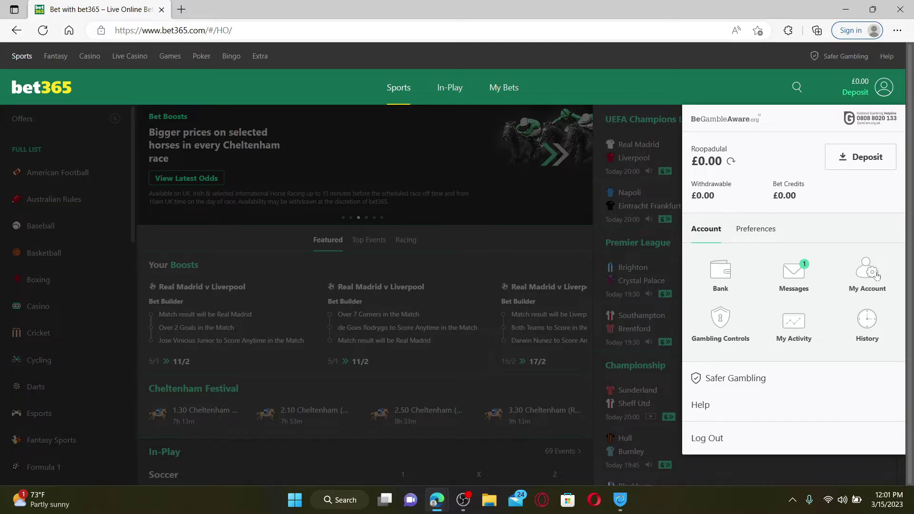
{"action": "left_click", "coordinate": [867, 275]}
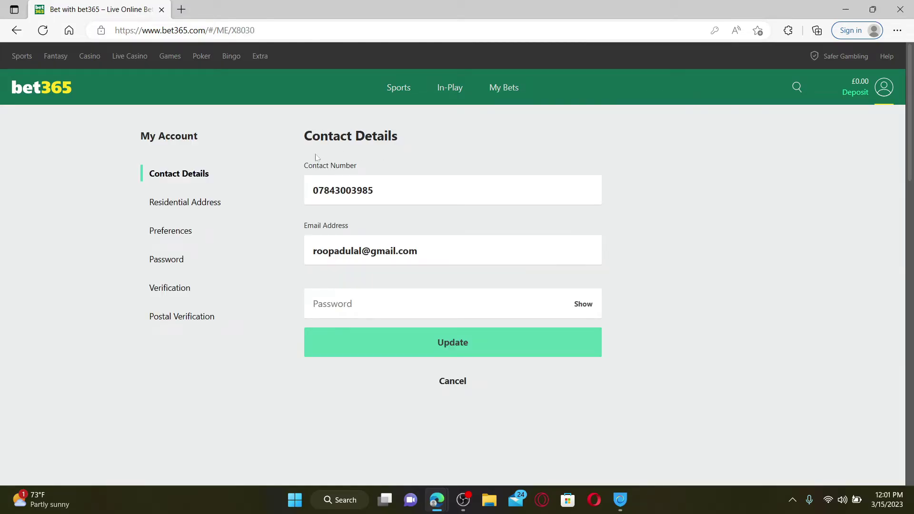
- On the Password page, autofill the saved current password and submit the new password
{"action": "left_click", "coordinate": [167, 259]}
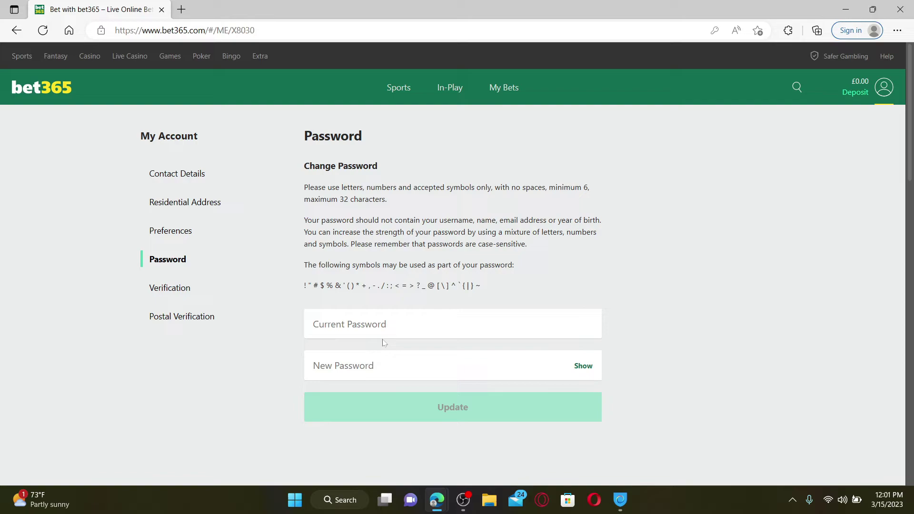
{"action": "left_click", "coordinate": [385, 324]}
{"action": "left_click", "coordinate": [357, 370]}
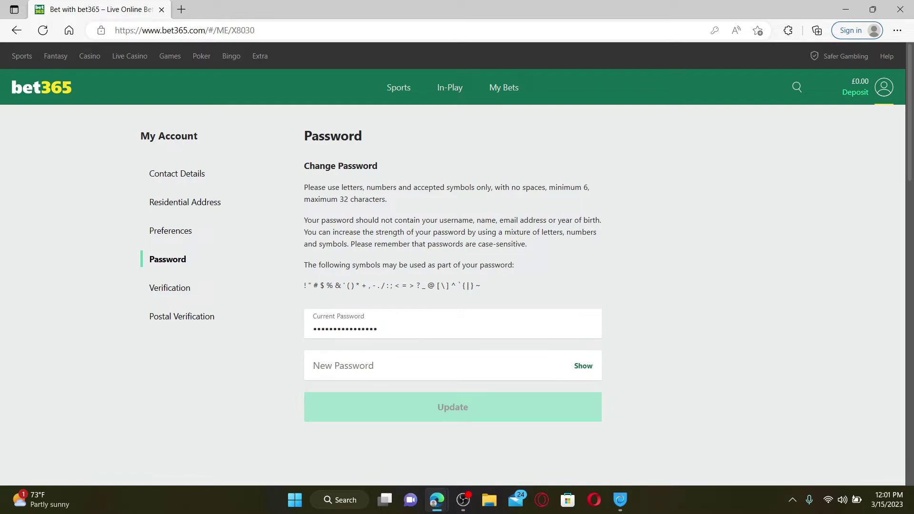
{"action": "type", "text": "****************"}
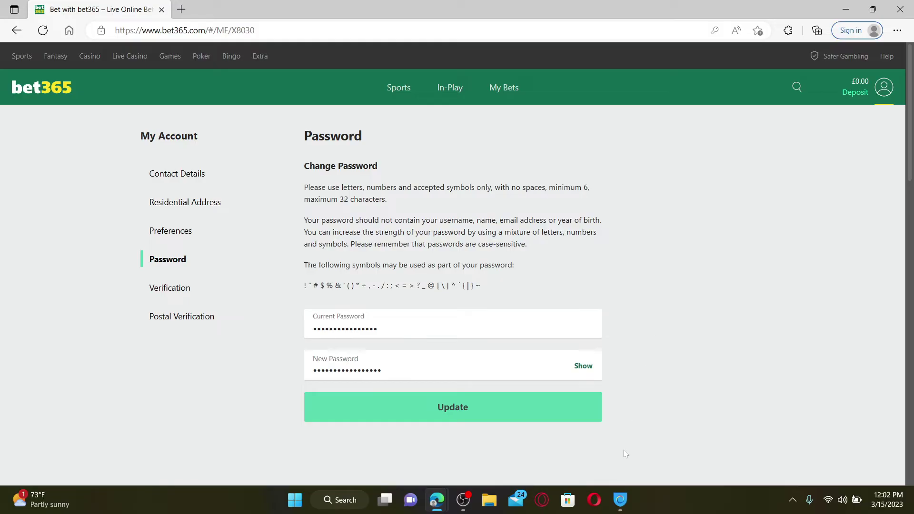
{"action": "left_click", "coordinate": [445, 405]}
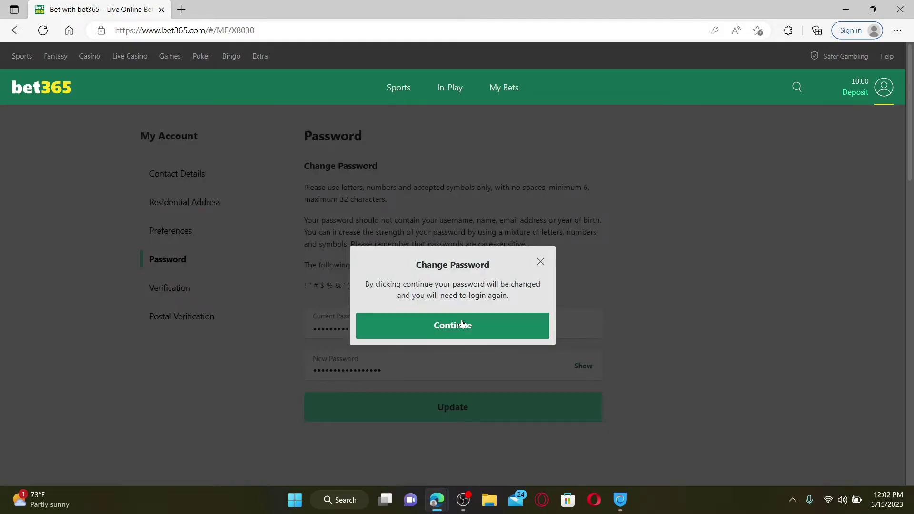
- Accept the password change with Continue in the Change Password dialog
{"action": "left_click", "coordinate": [442, 327]}
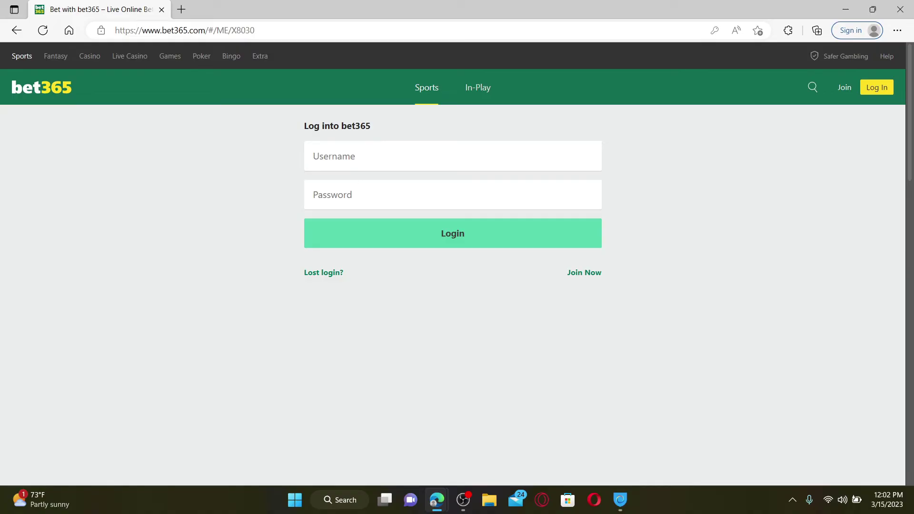
- Log in with the saved username and new password from autofill
{"action": "left_click", "coordinate": [357, 158]}
{"action": "left_click", "coordinate": [358, 202]}
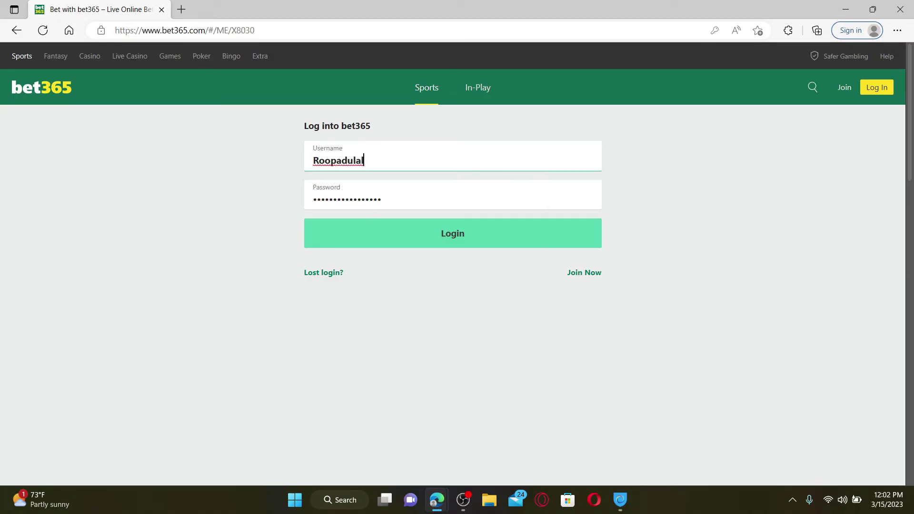
{"action": "left_click", "coordinate": [468, 235]}
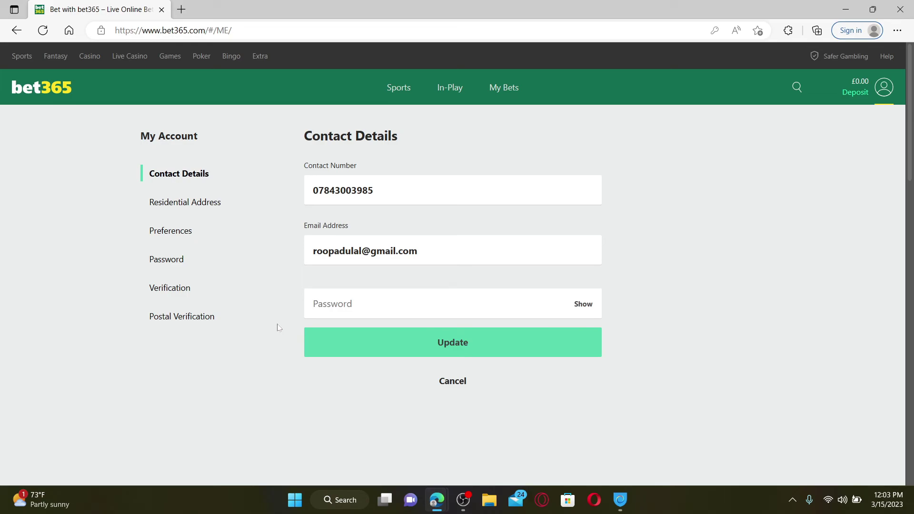
- Minimise the Edge window to reveal the Windows desktop
{"action": "left_click", "coordinate": [846, 9]}
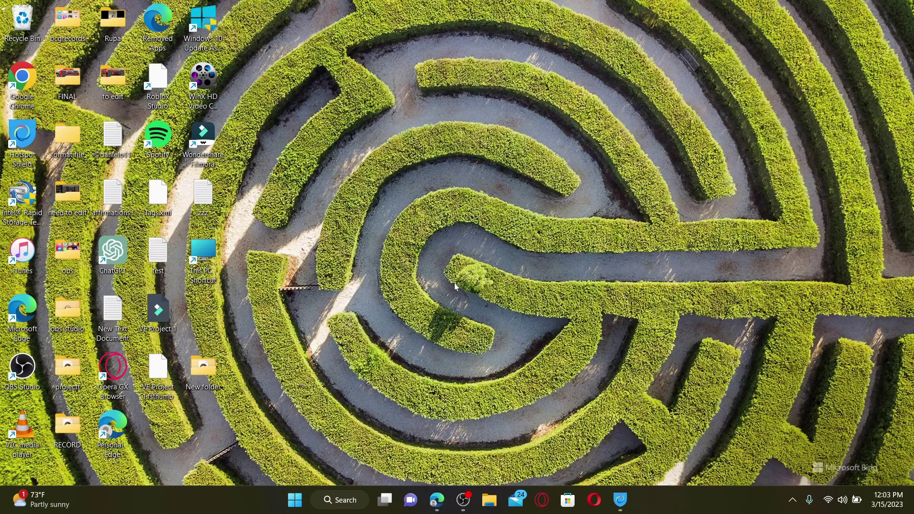